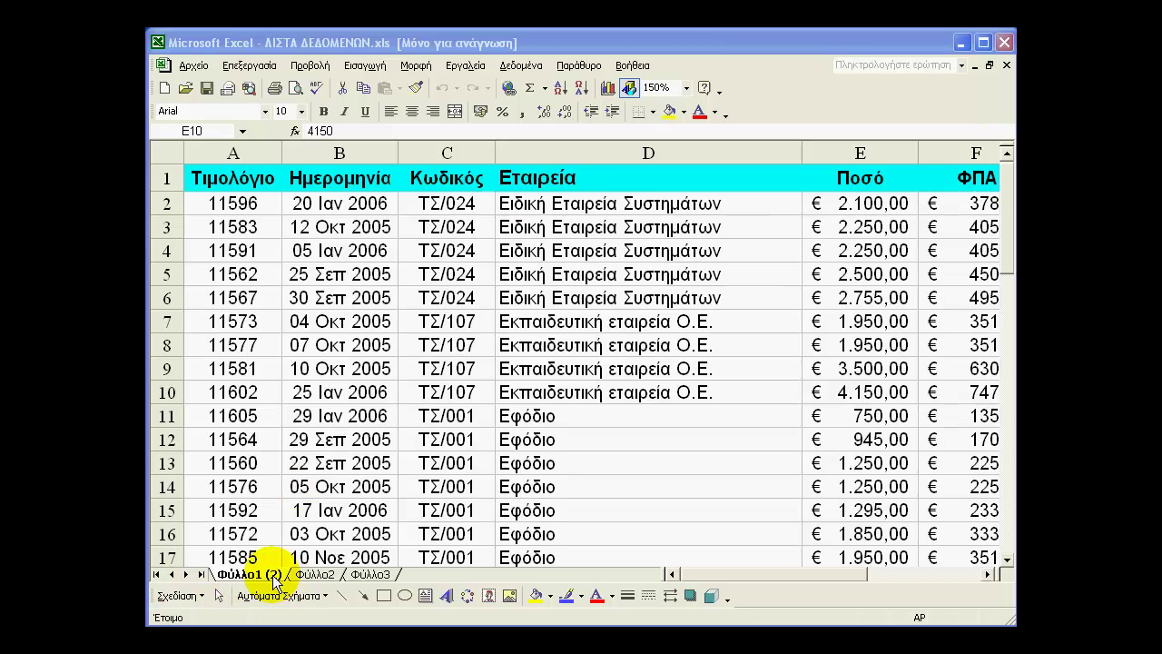
# - Look through the Φύλλο2 and Φύλλο3 sheets, then return to the Φύλλο1 (2) invoice sheet
pyautogui.click(329, 575)
pyautogui.click(370, 574)
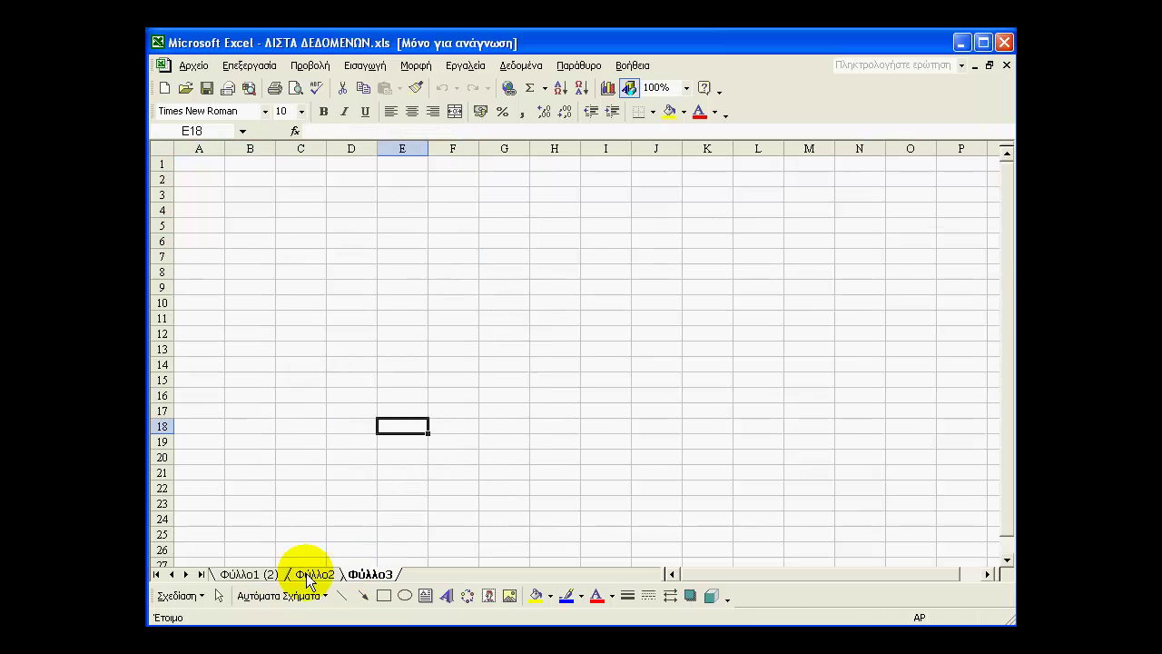
pyautogui.click(247, 575)
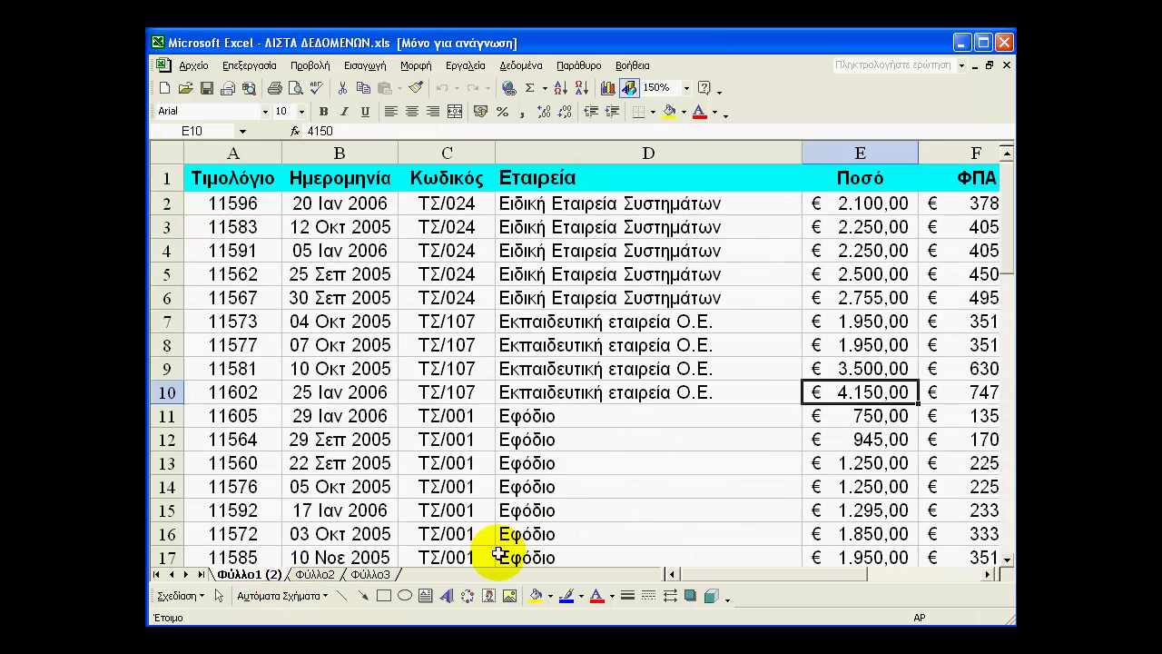
# - Insert a blank worksheet, Φύλλο1, in front of Φύλλο1 (2)
pyautogui.rightClick(262, 578)
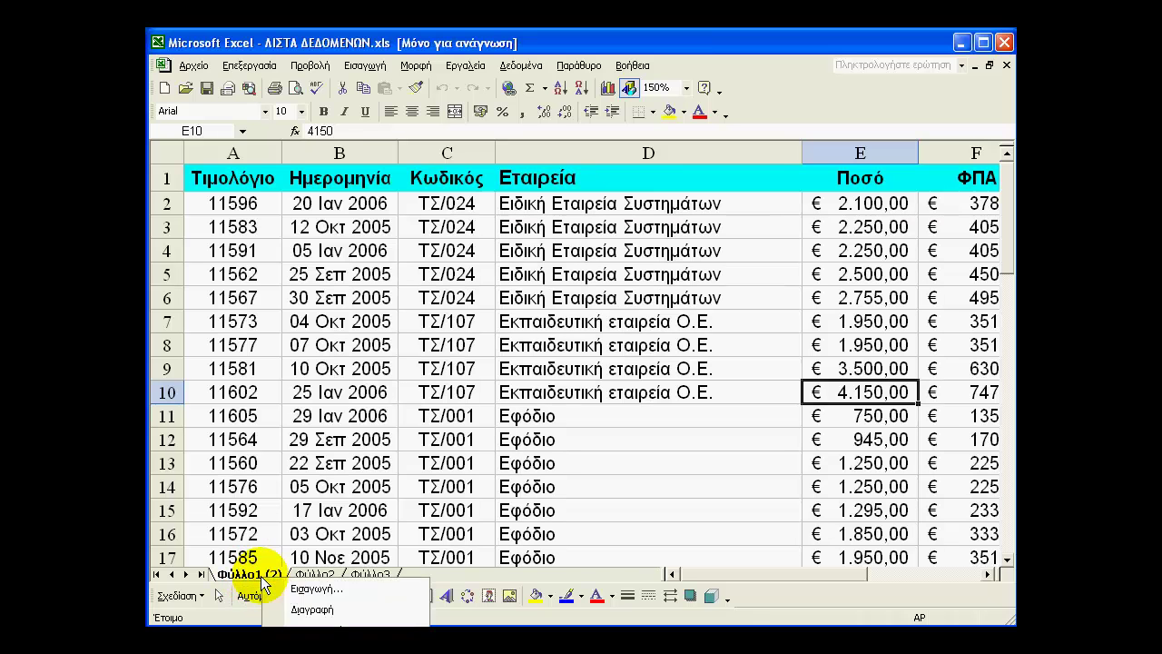
pyautogui.click(313, 590)
pyautogui.moveTo(420, 393); pyautogui.dragTo(511, 184)
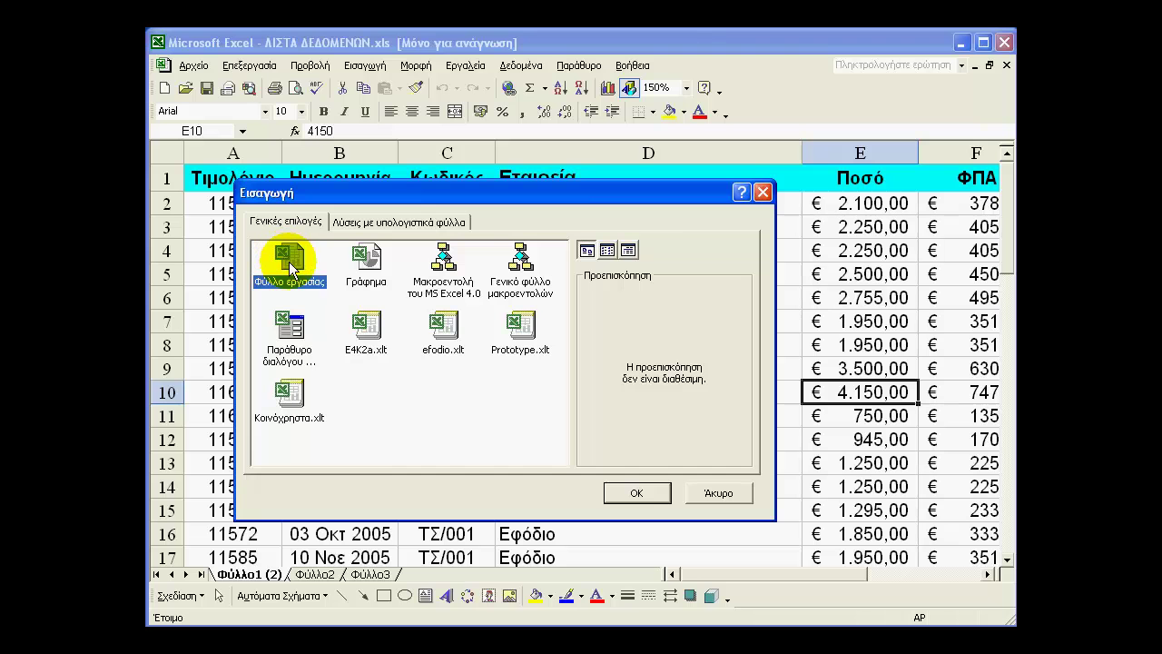
pyautogui.click(633, 493)
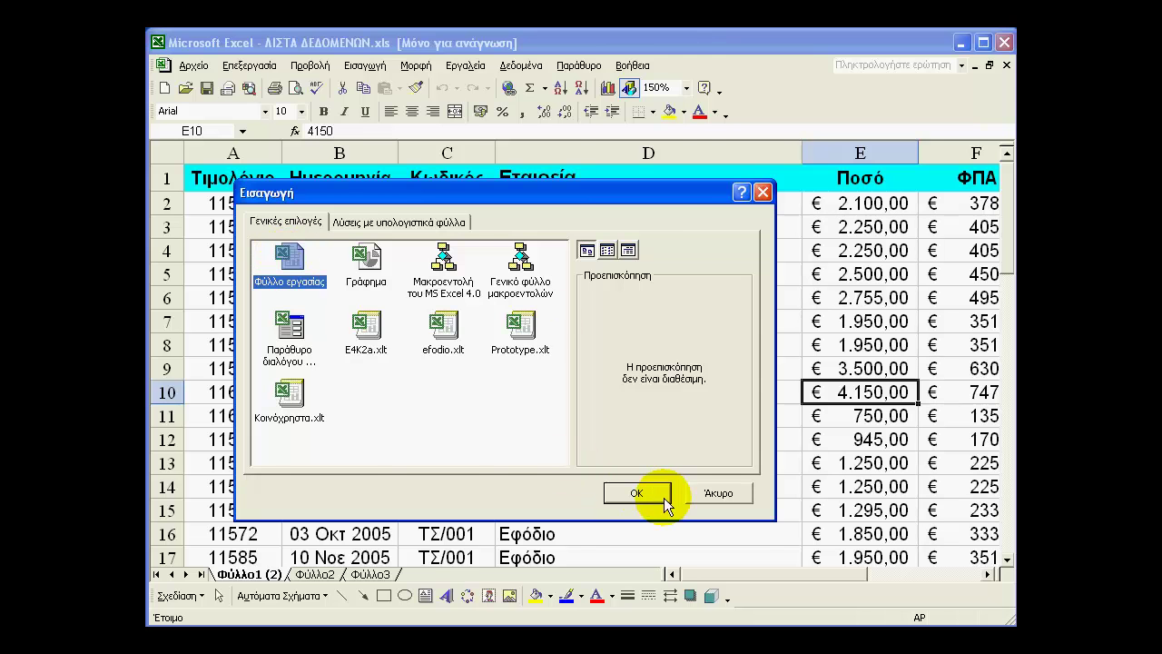
pyautogui.click(655, 496)
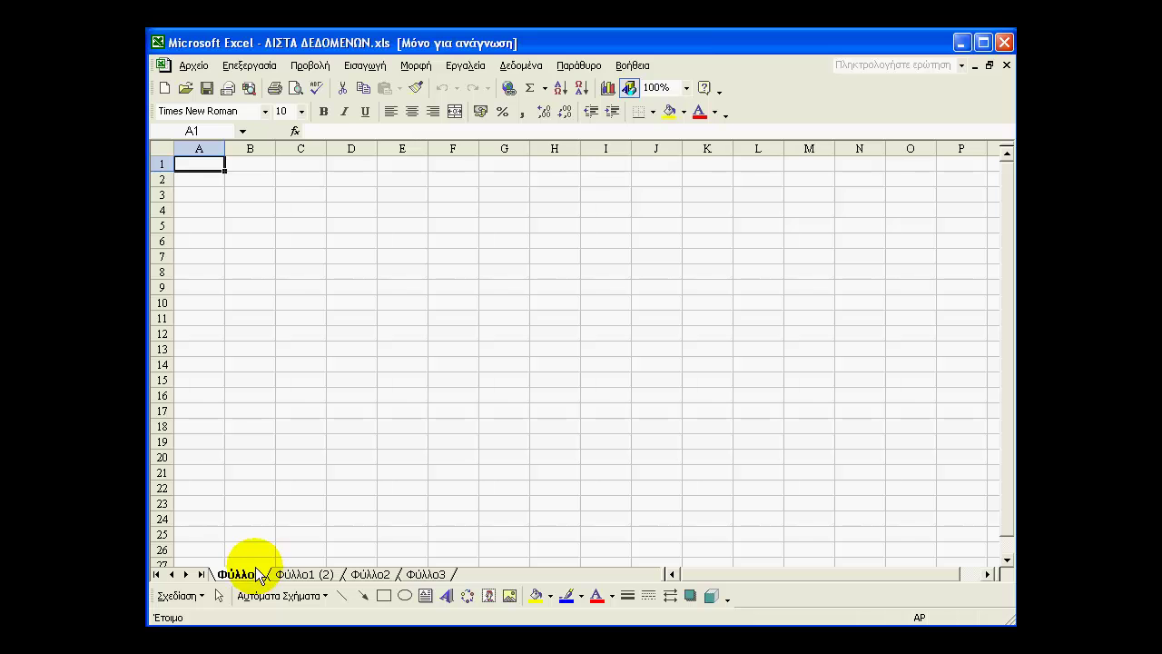
# - Insert a blank worksheet, Φύλλο4, just before the Φύλλο2 sales data sheet
pyautogui.click(371, 576)
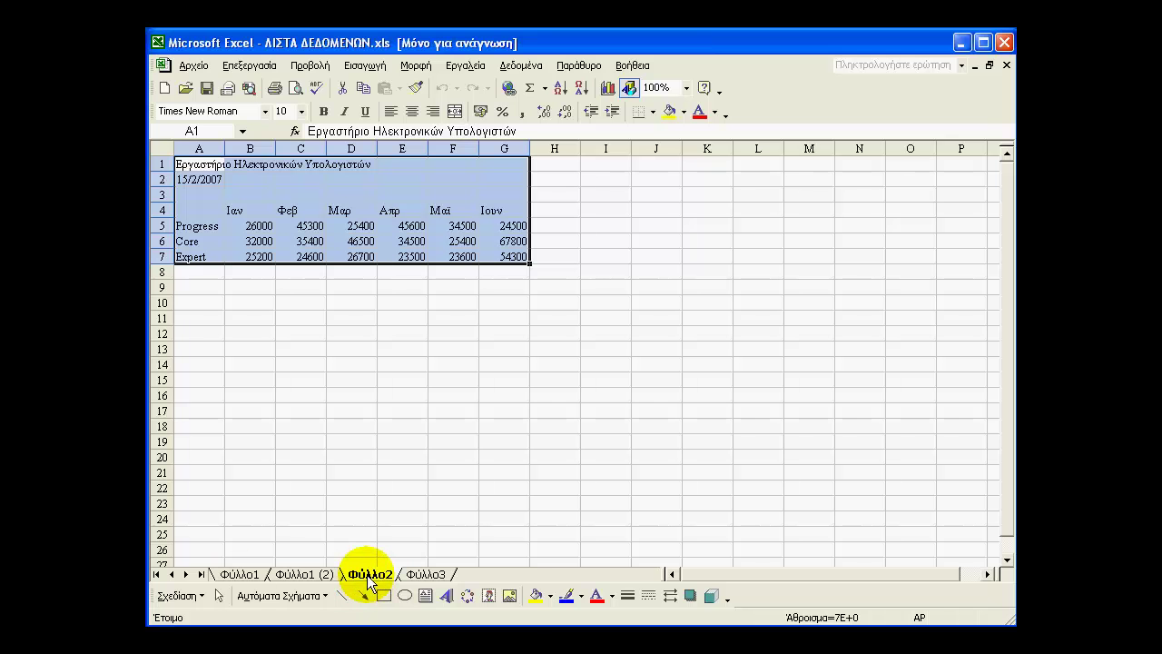
pyautogui.rightClick(370, 581)
pyautogui.click(408, 586)
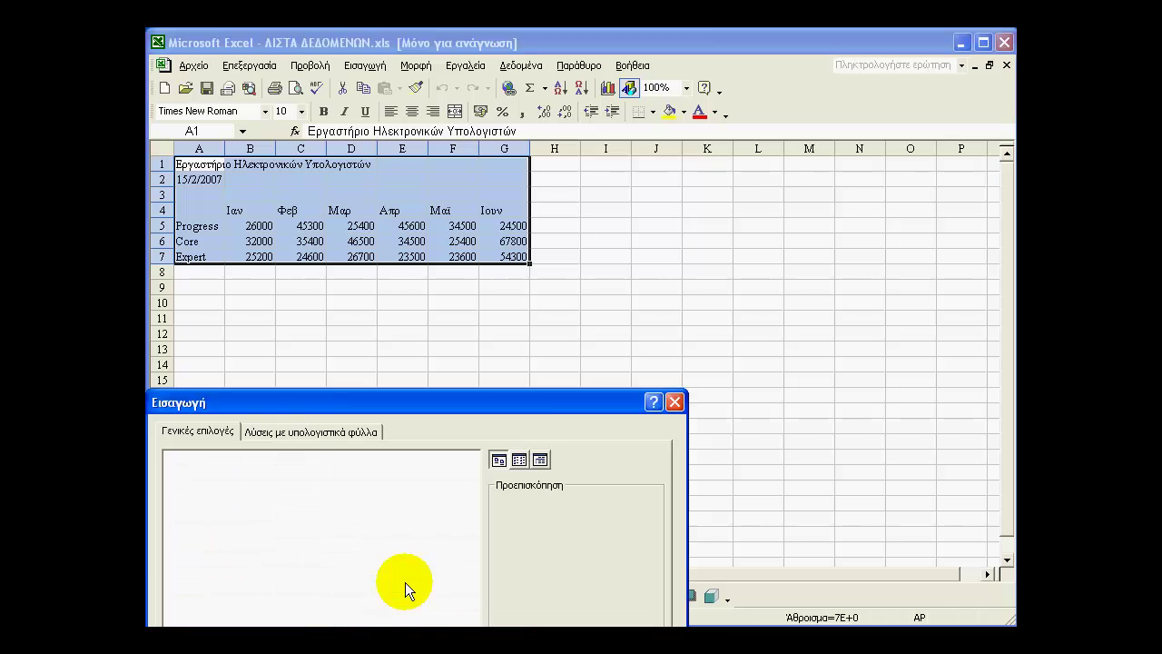
pyautogui.moveTo(522, 411); pyautogui.dragTo(563, 320)
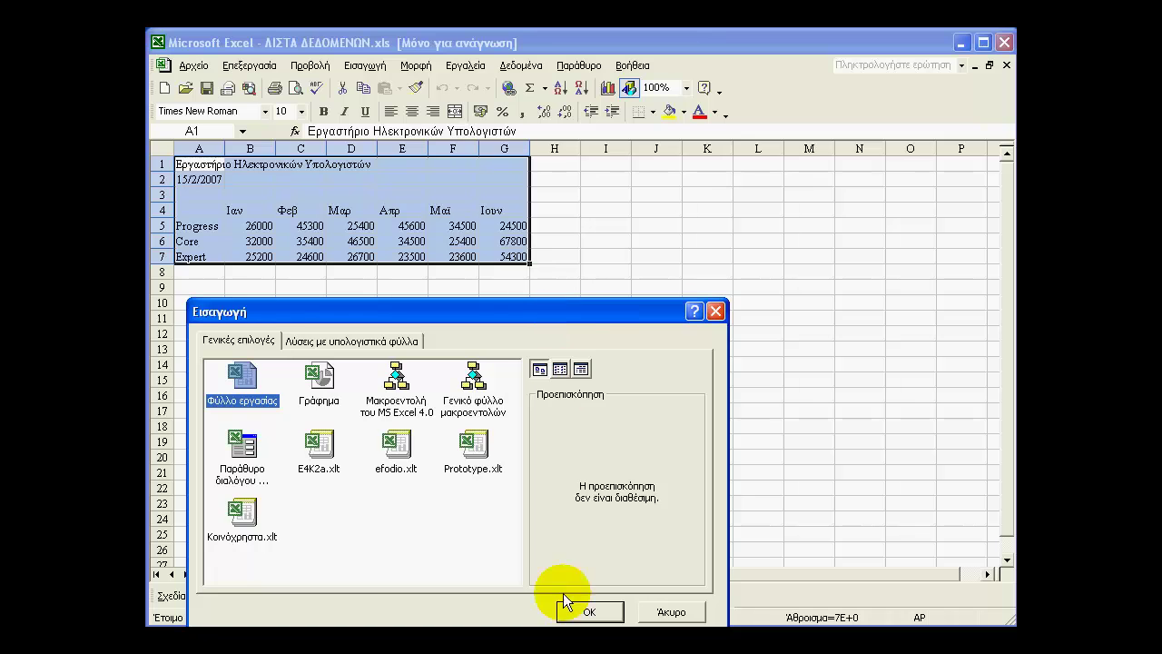
pyautogui.click(584, 611)
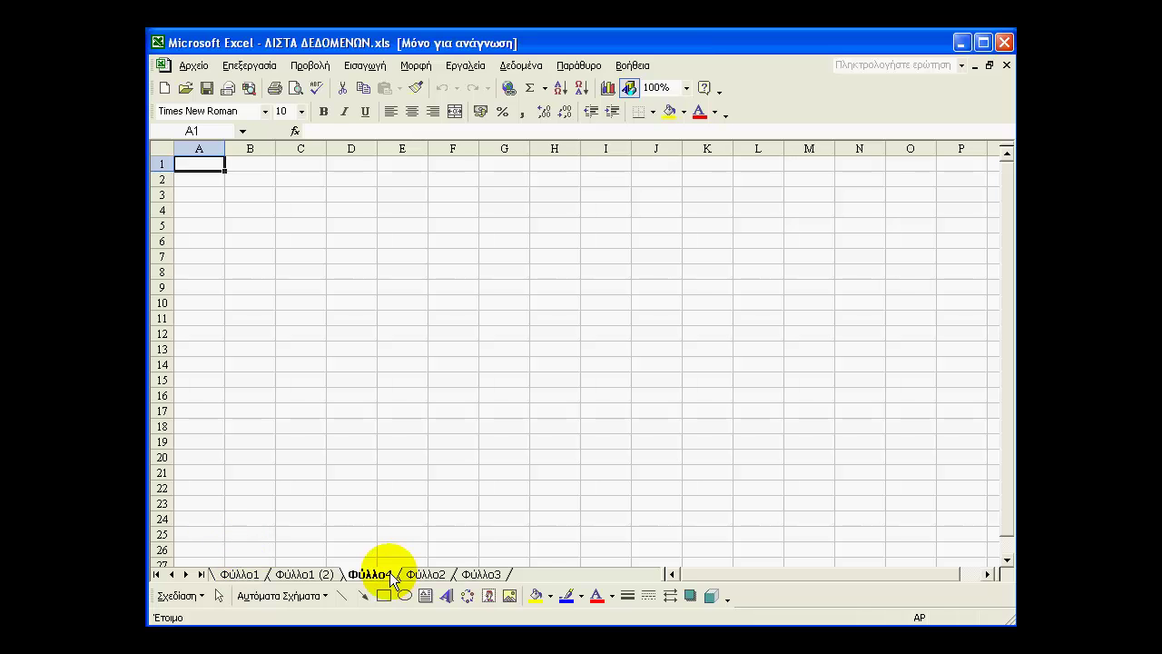
pyautogui.moveTo(395, 581); pyautogui.dragTo(332, 565)
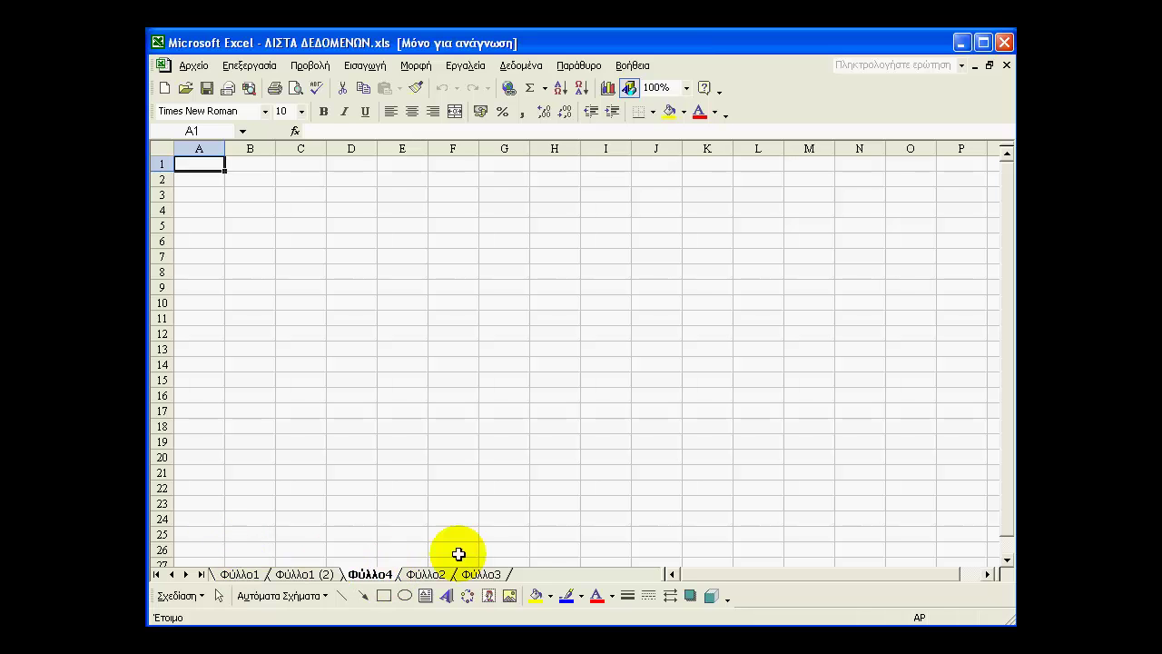
# - Insert a blank worksheet, Φύλλο5, from the Εισαγωγή menu, ahead of Φύλλο4
pyautogui.click(367, 67)
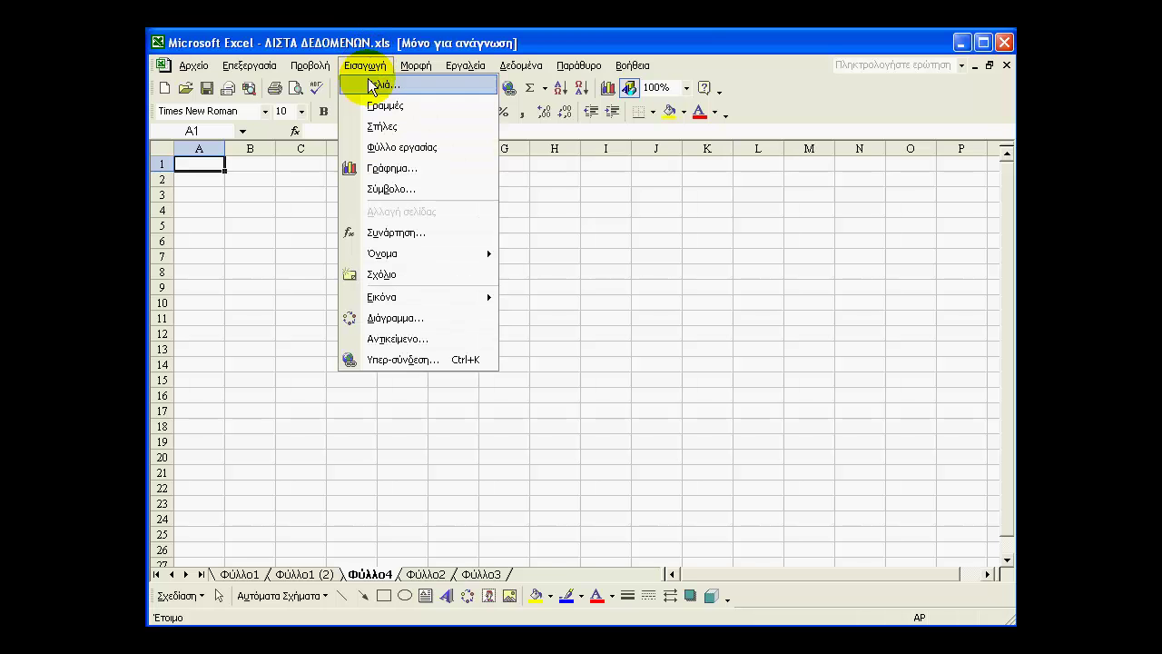
pyautogui.click(390, 148)
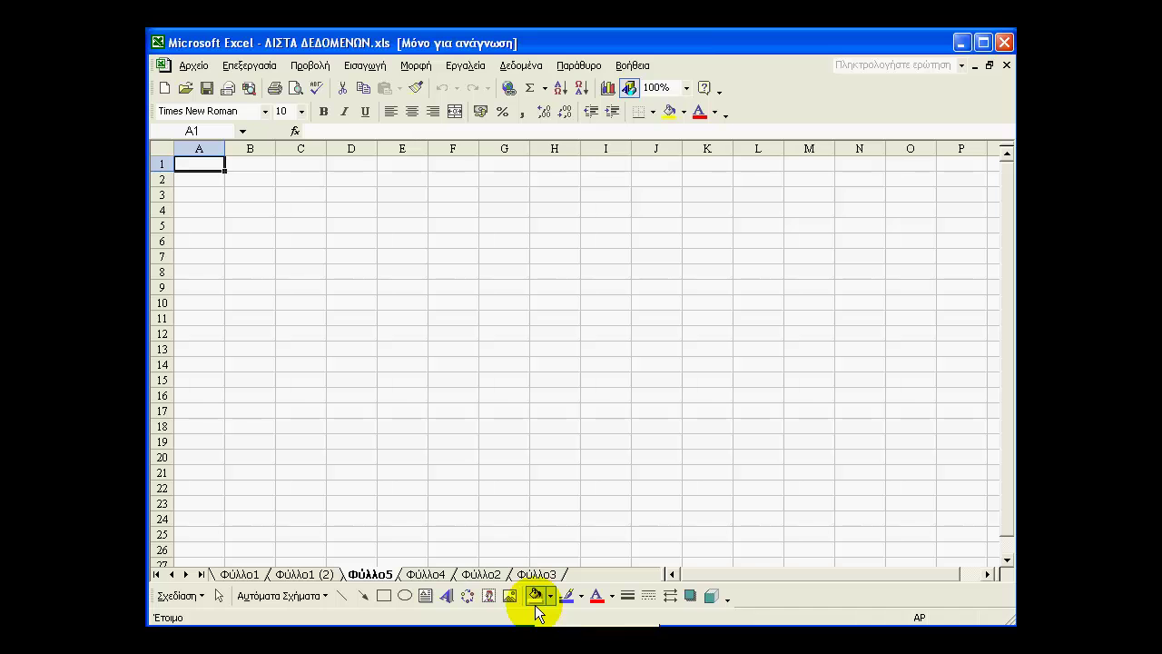
# - Rename the blank Φύλλο1 sheet to Πωλήσεις and go back to the Φύλλο1 (2) invoice sheet
pyautogui.click(233, 578)
pyautogui.rightClick(234, 581)
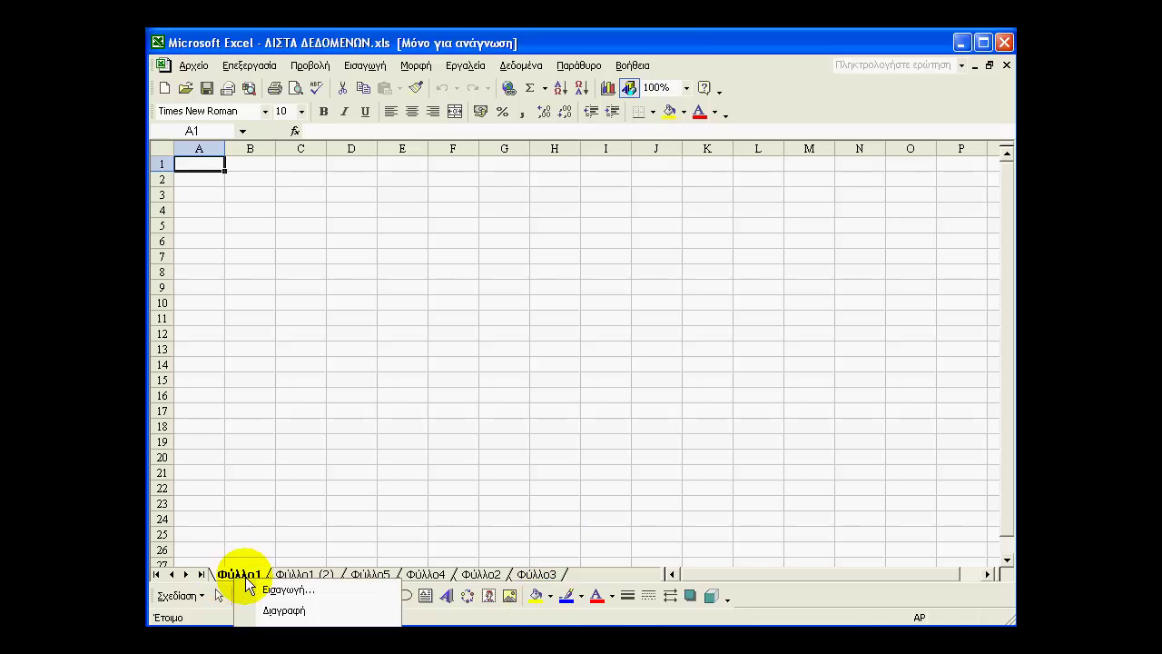
pyautogui.click(299, 619)
pyautogui.write('Πωλήσεις')
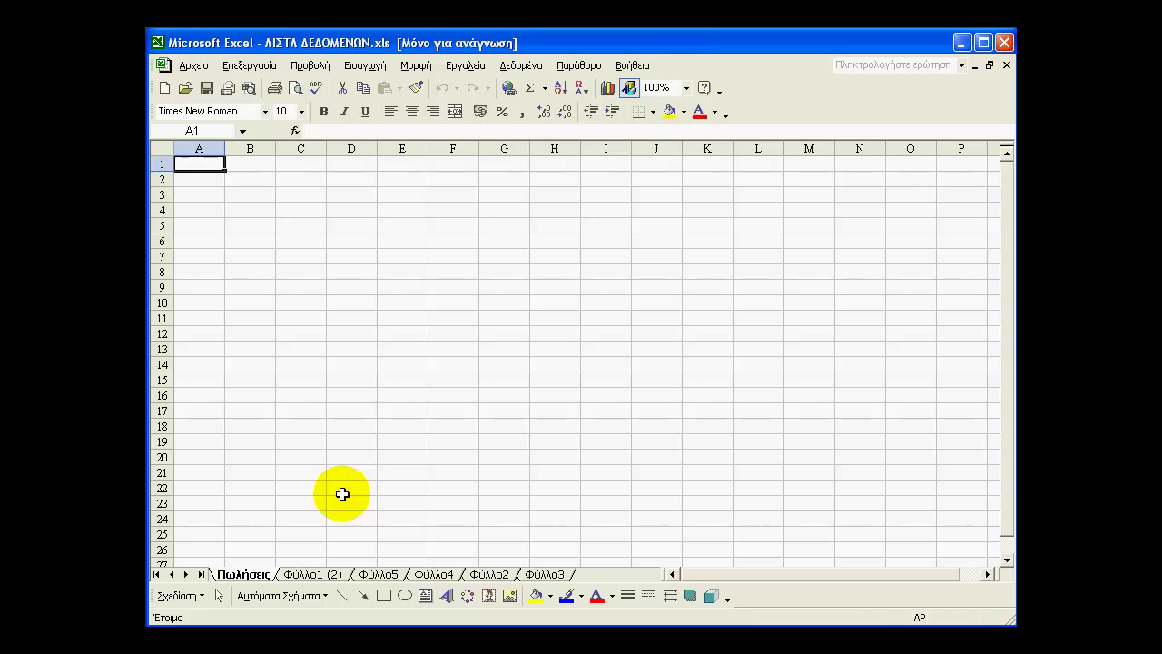
pyautogui.click(309, 574)
# - Rename Φύλλο1 (2) to 'Λίστα δεδομένων', then show the blank Πωλήσεις sheet
pyautogui.rightClick(310, 575)
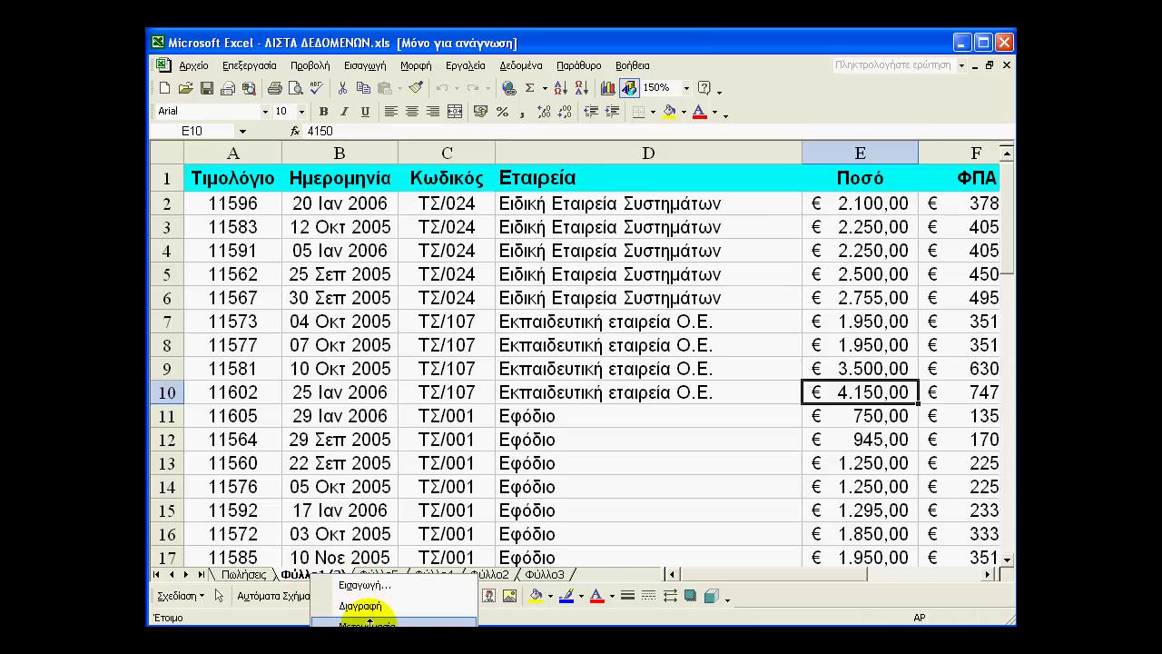
pyautogui.click(363, 606)
pyautogui.click(346, 572)
pyautogui.write('Λίστα δεδομένων')
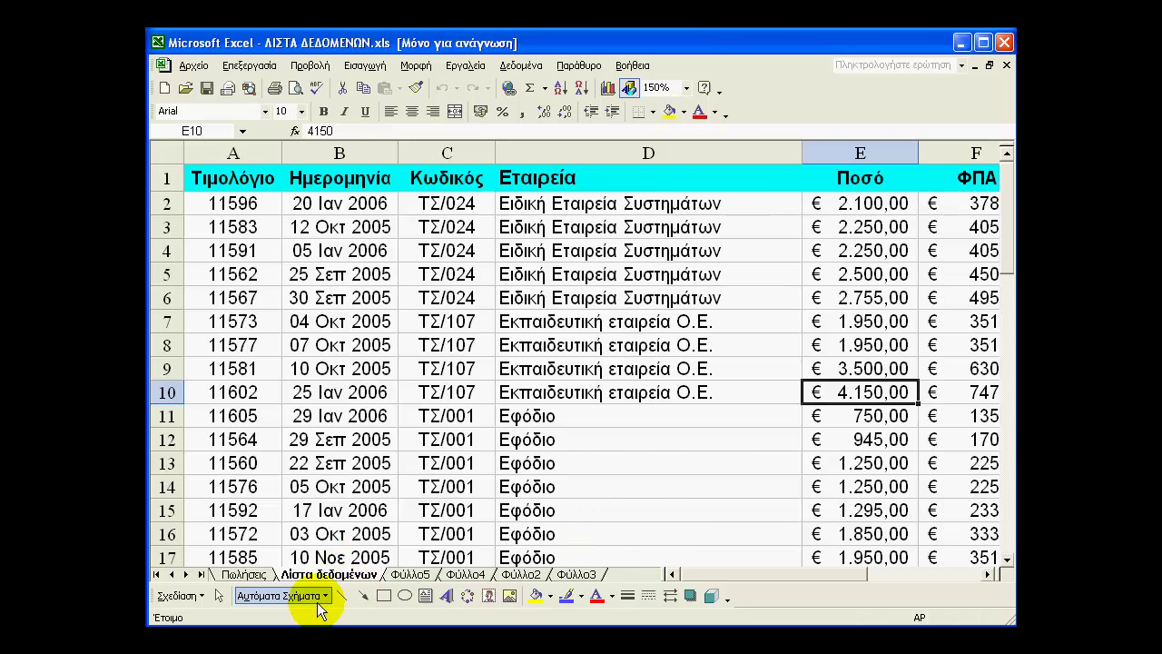
pyautogui.click(247, 581)
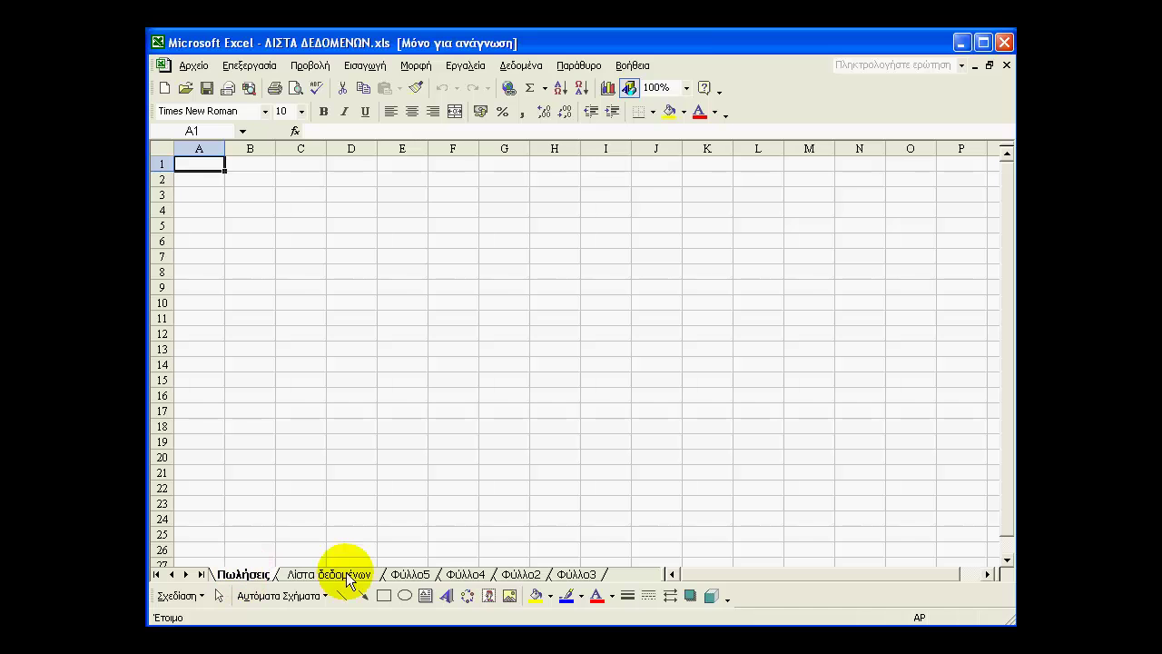
# - Delete the blank Πωλήσεις, Φύλλο5 and Φύλλο4 sheets
pyautogui.rightClick(246, 577)
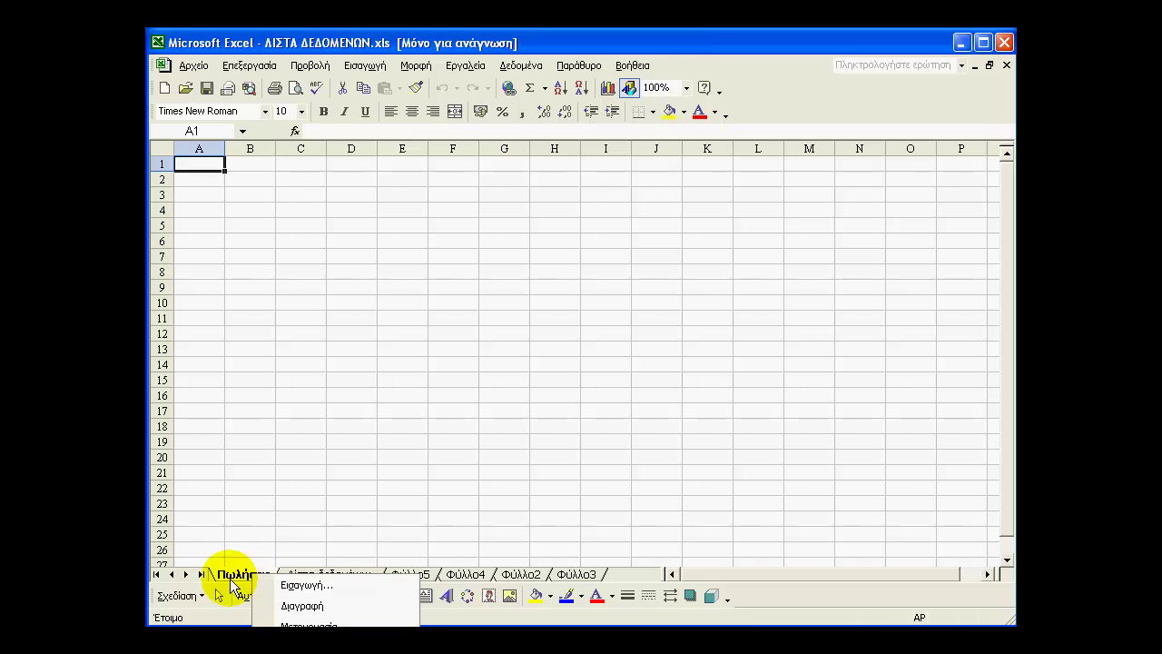
pyautogui.click(327, 608)
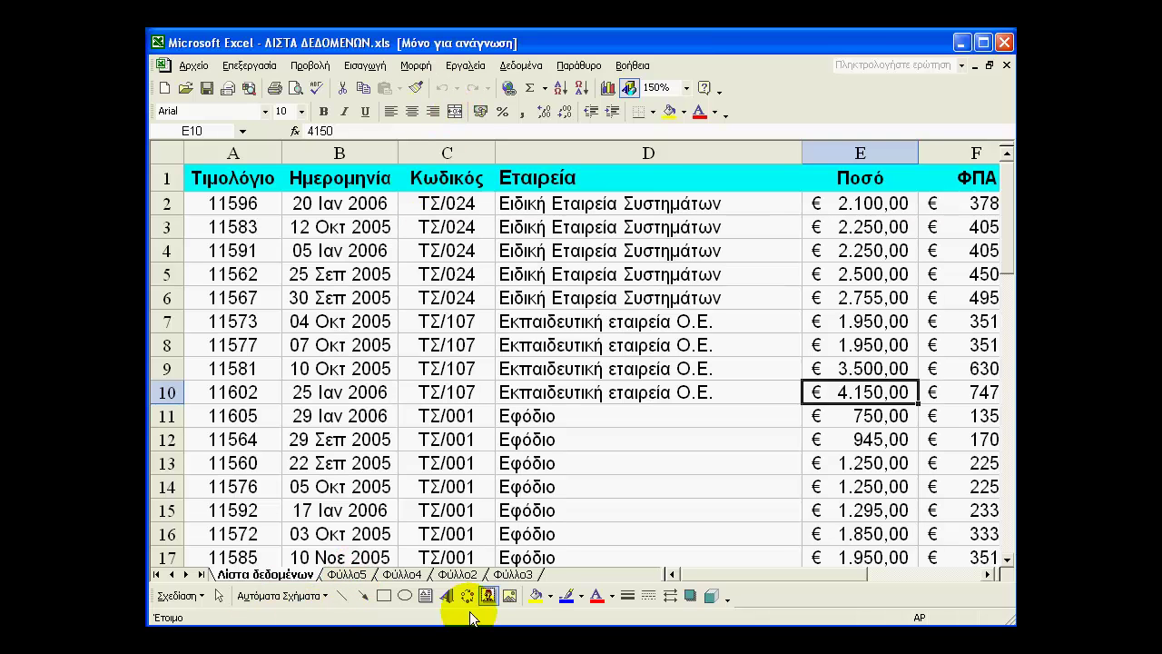
pyautogui.click(358, 574)
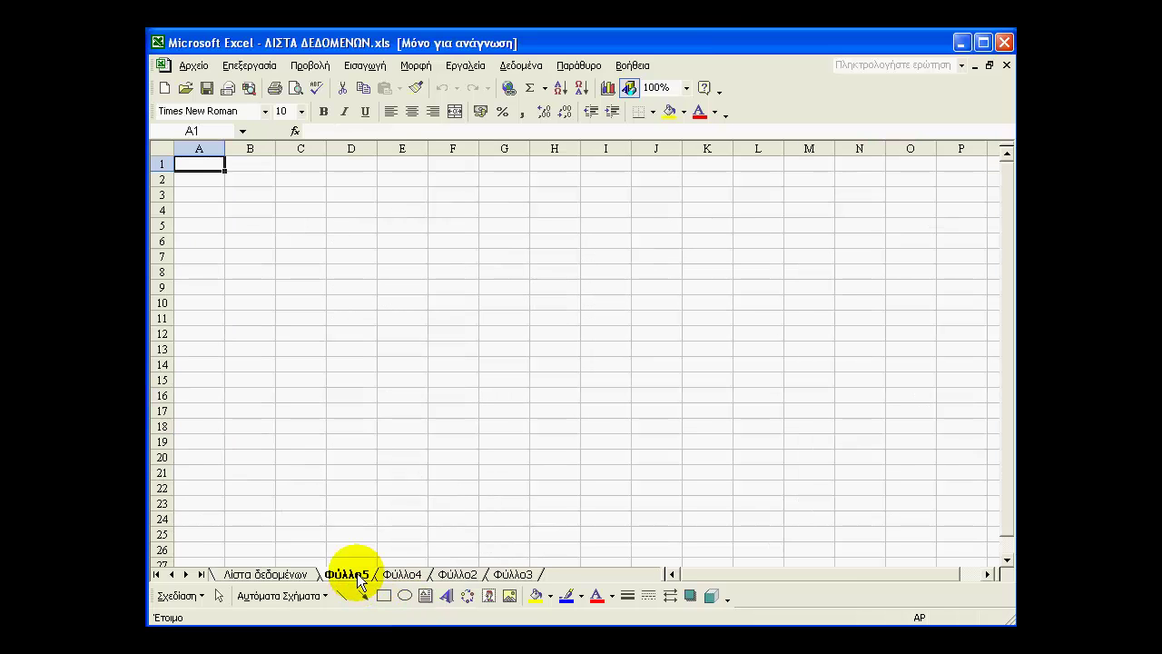
pyautogui.rightClick(359, 579)
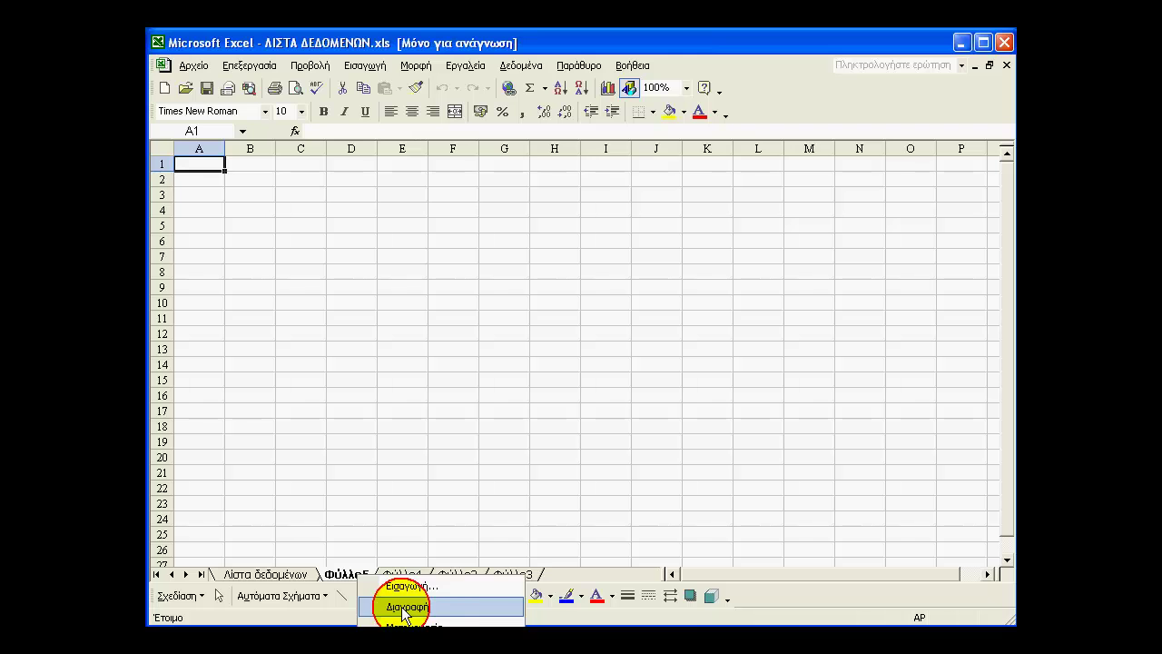
pyautogui.click(389, 603)
pyautogui.rightClick(361, 575)
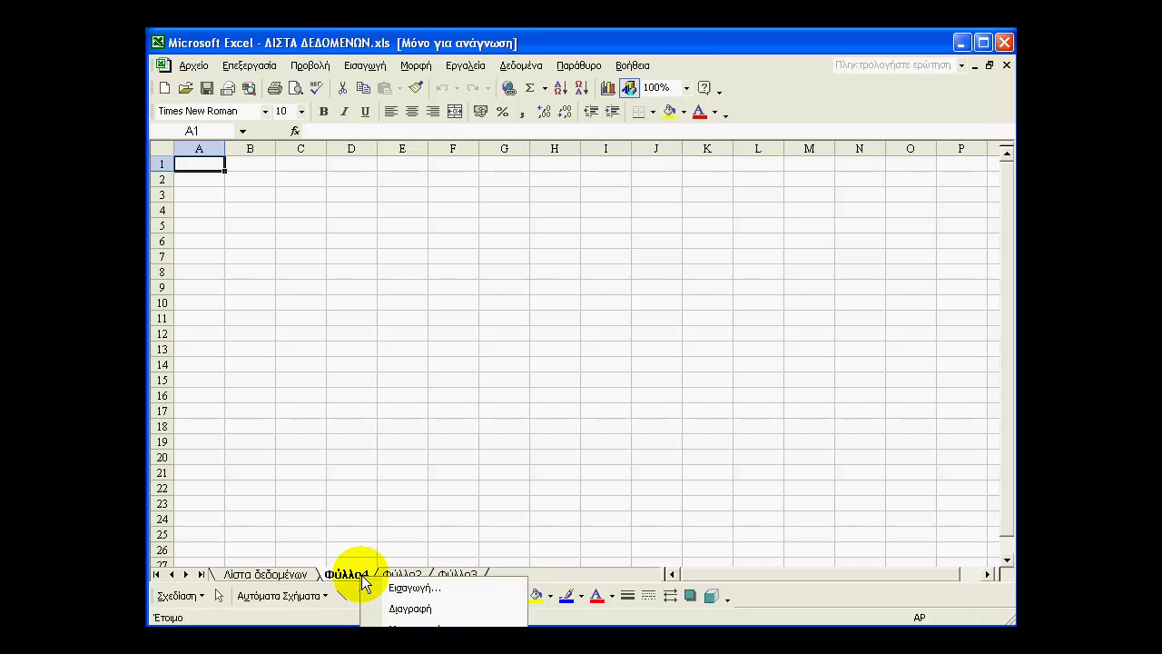
pyautogui.click(405, 604)
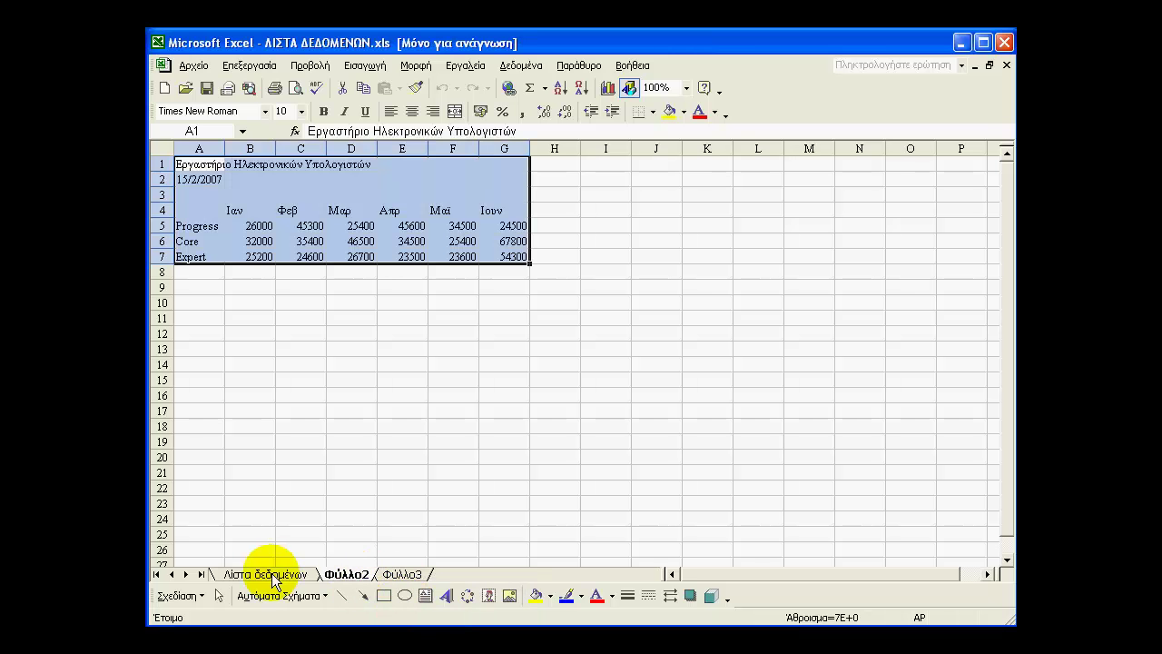
# - Delete the empty Φύλλο3 sheet, leaving Λίστα δεδομένων and Φύλλο2
pyautogui.click(265, 573)
pyautogui.click(345, 575)
pyautogui.click(408, 577)
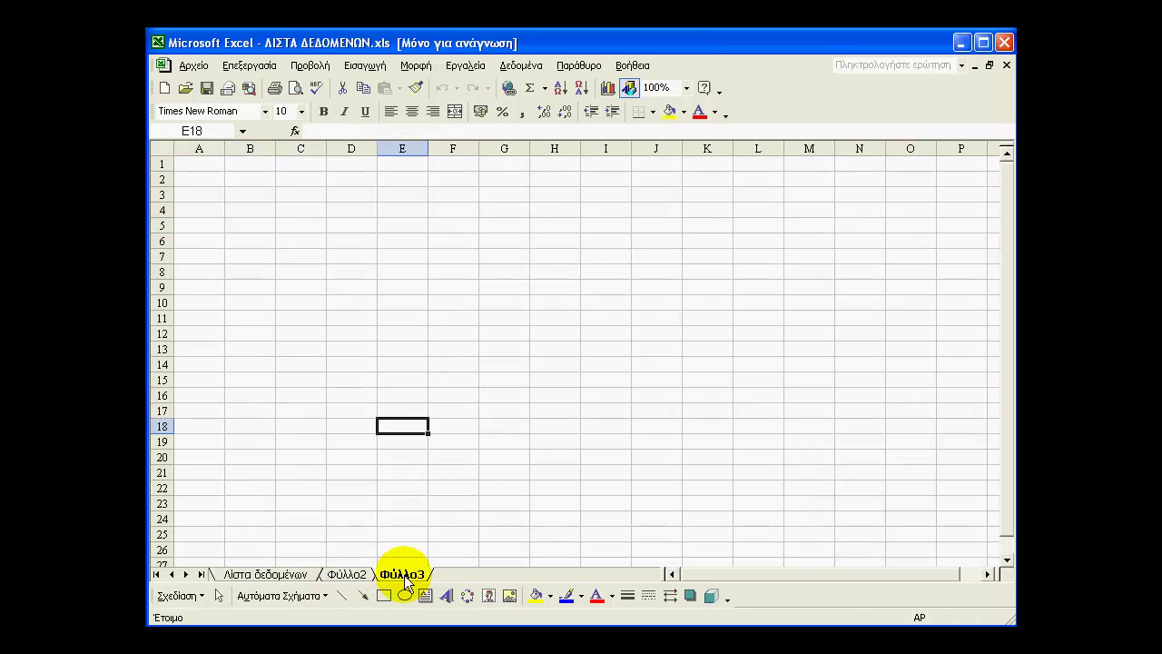
pyautogui.rightClick(406, 582)
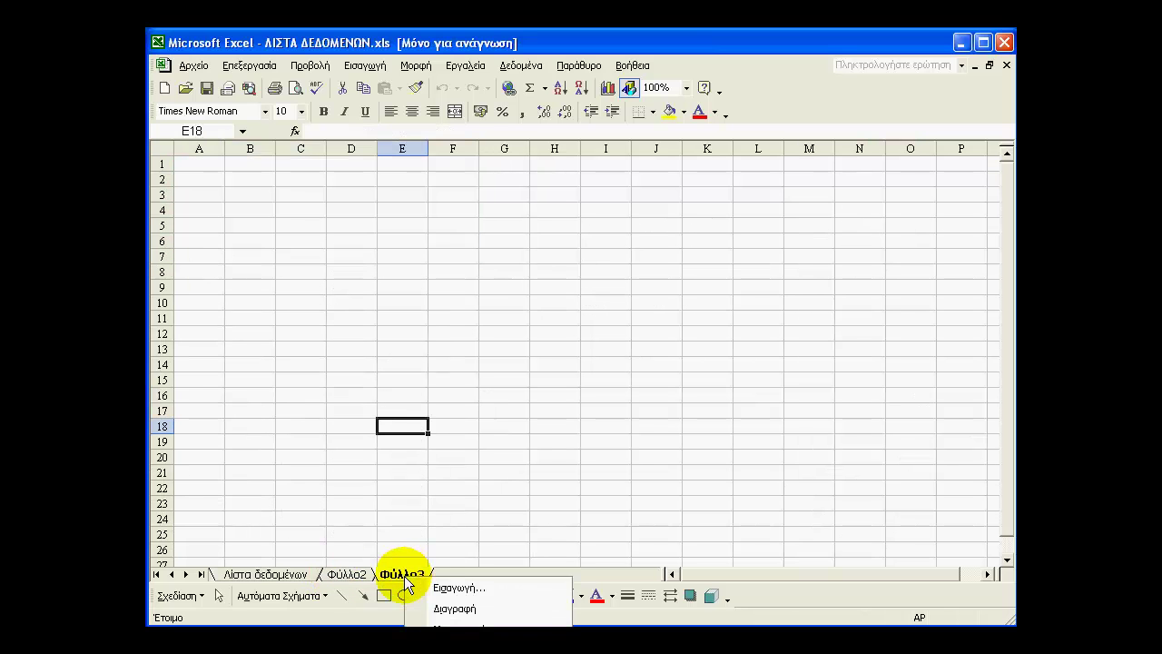
pyautogui.click(441, 614)
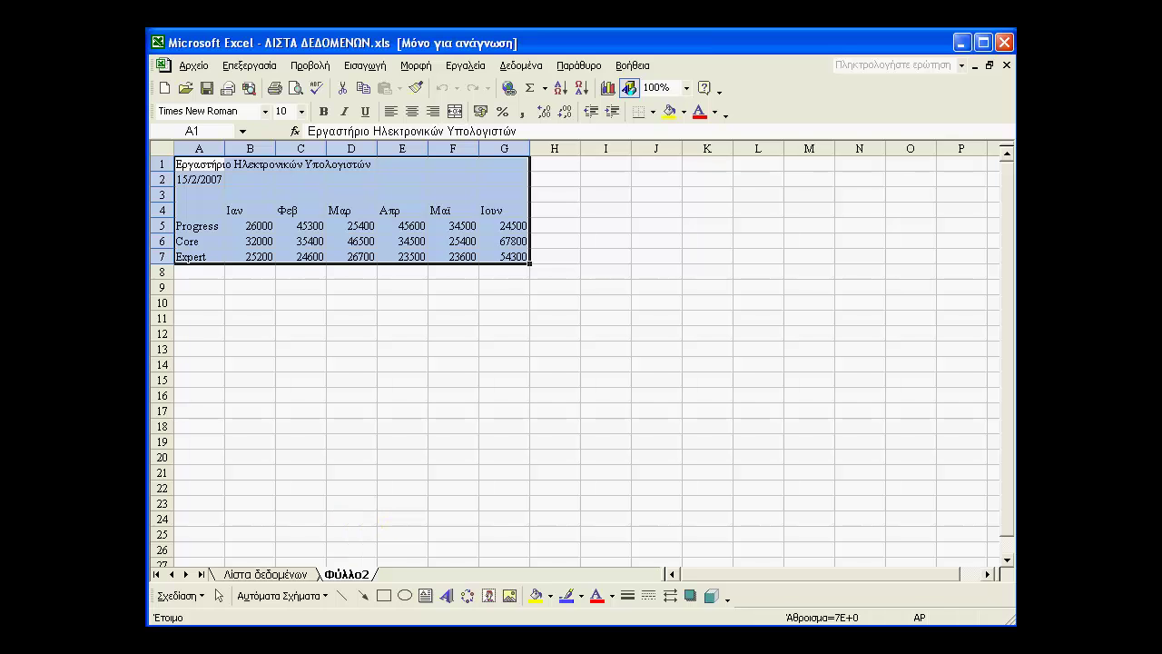
# - Copy Λίστα δεδομένων to the end of ΛΙΣΤΑ ΔΕΔΟΜΕΝΩΝ.xls, creating Λίστα δεδομένων (2)
pyautogui.click(284, 574)
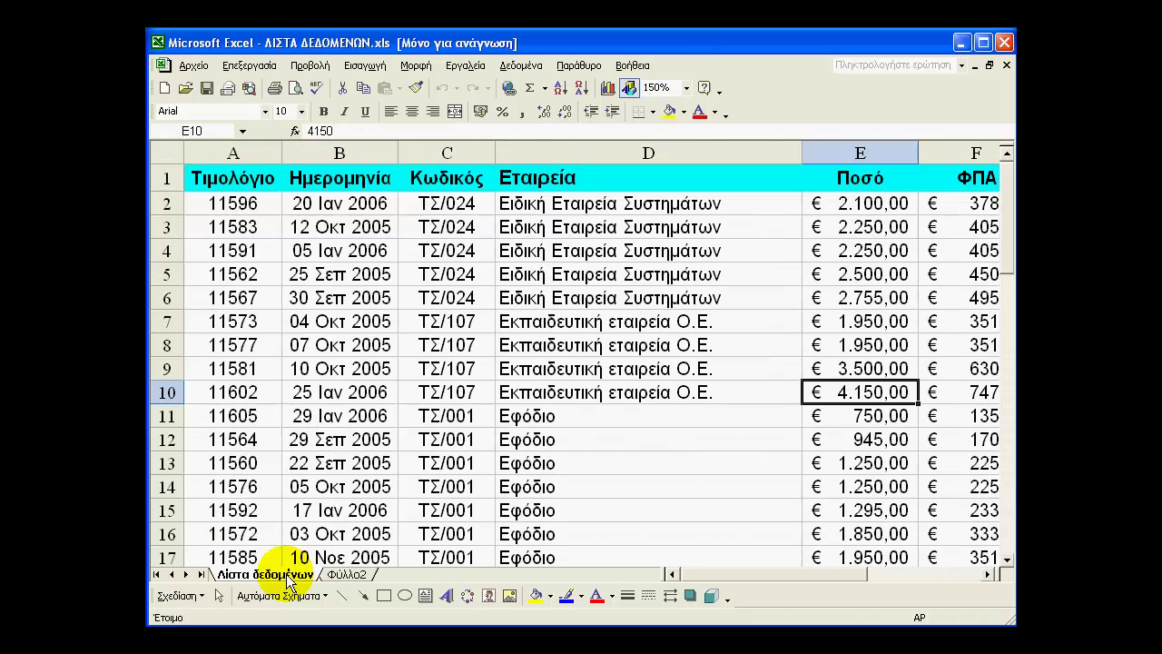
pyautogui.rightClick(285, 575)
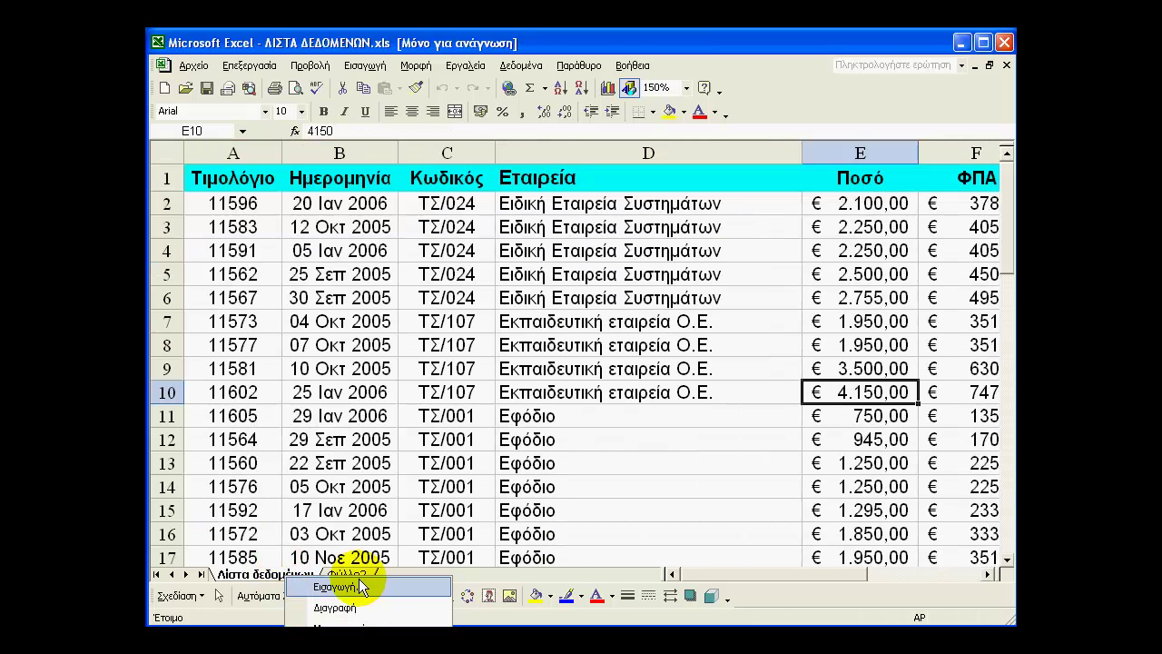
pyautogui.click(363, 646)
pyautogui.moveTo(337, 538); pyautogui.dragTo(368, 324)
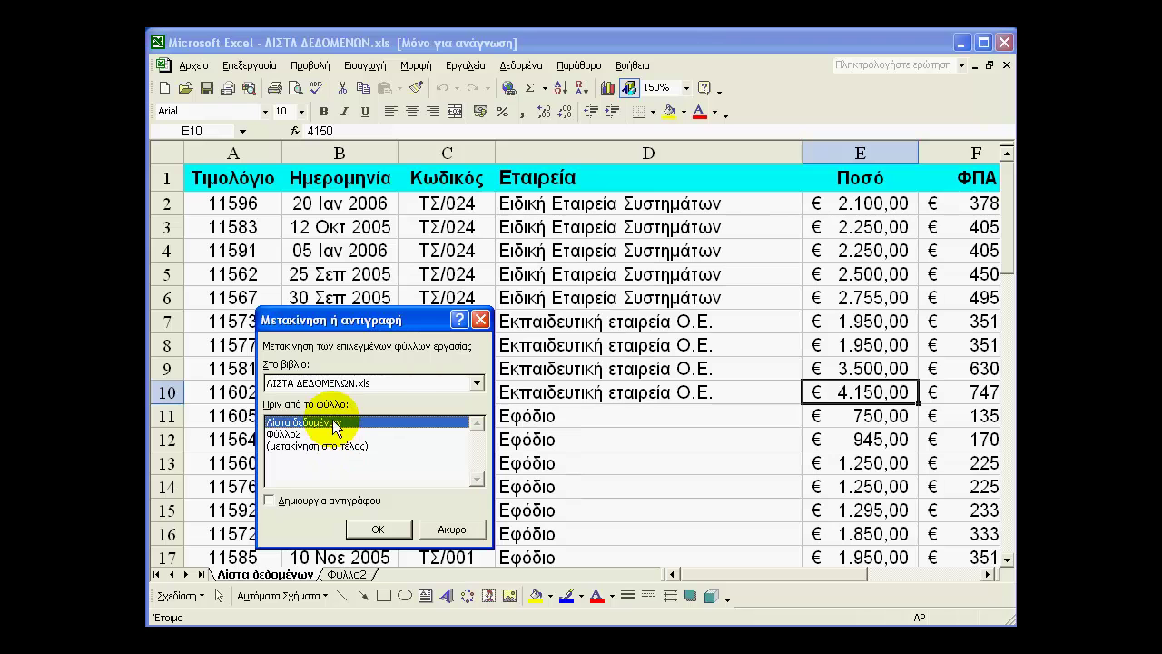
pyautogui.click(269, 501)
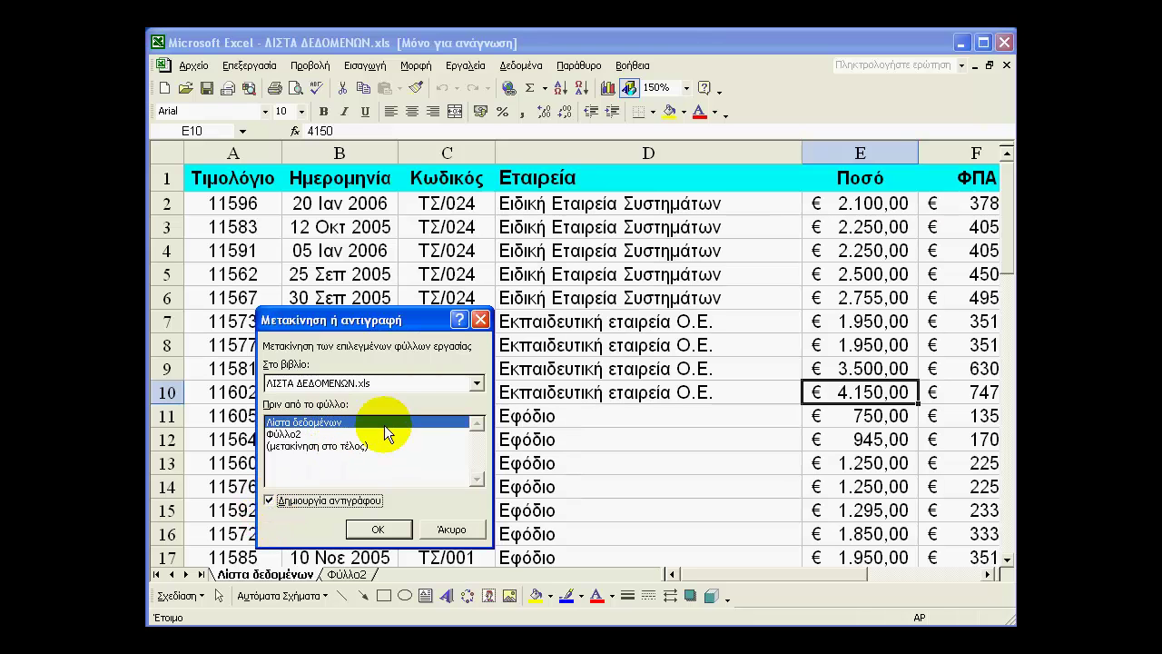
pyautogui.click(477, 385)
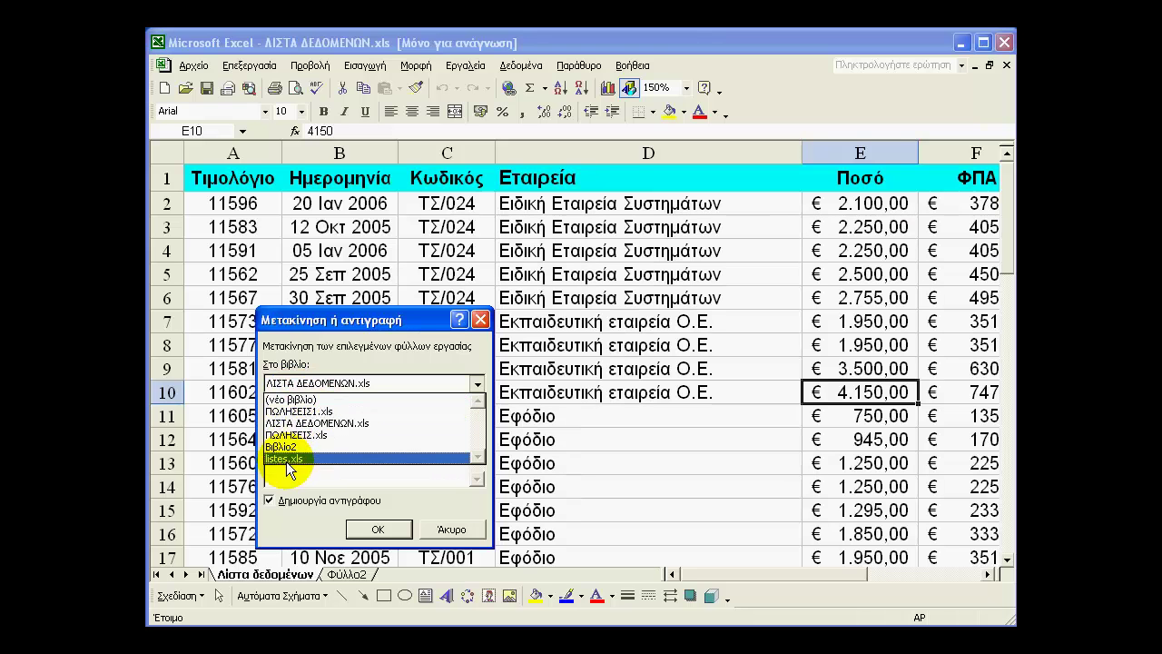
pyautogui.click(478, 385)
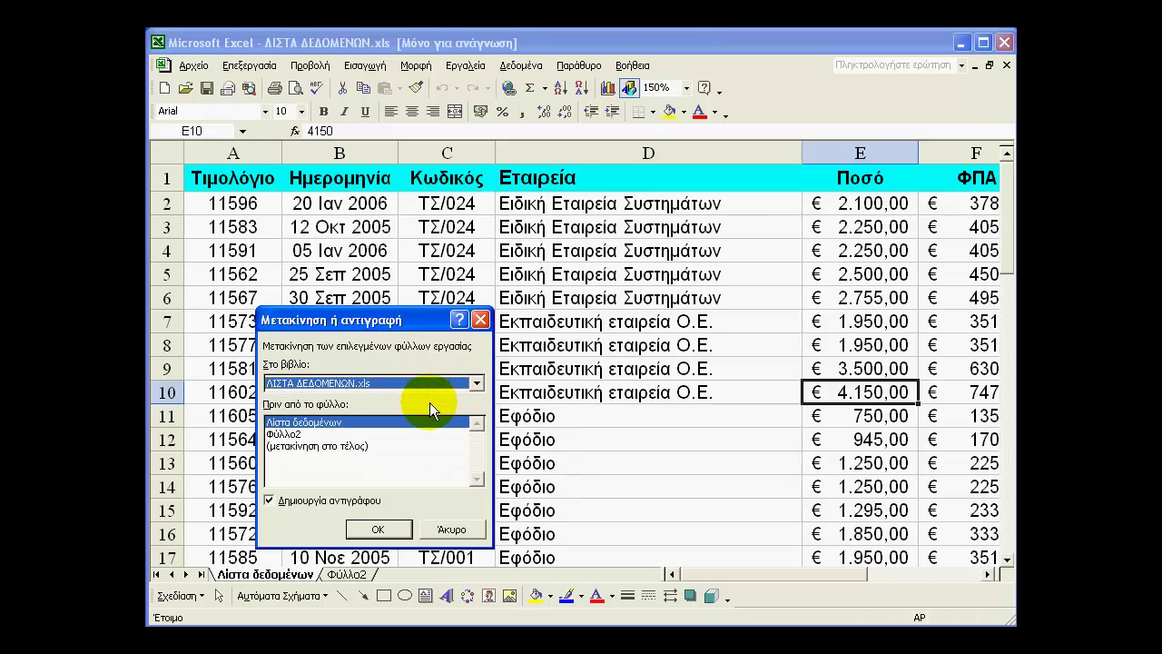
pyautogui.click(287, 447)
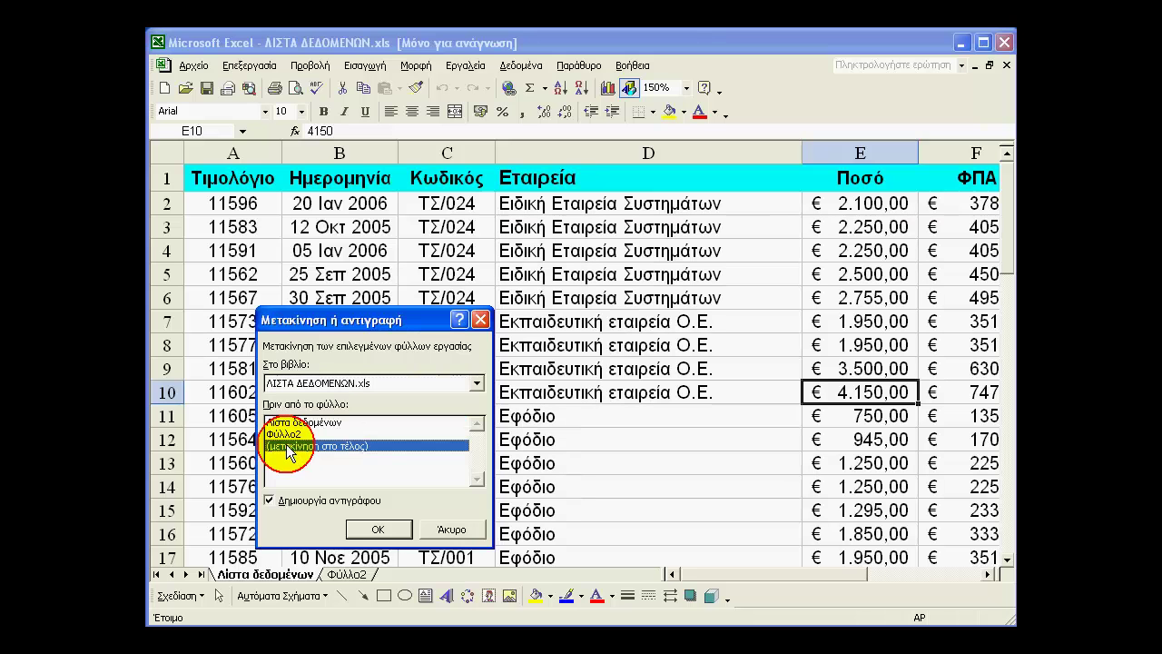
pyautogui.click(376, 532)
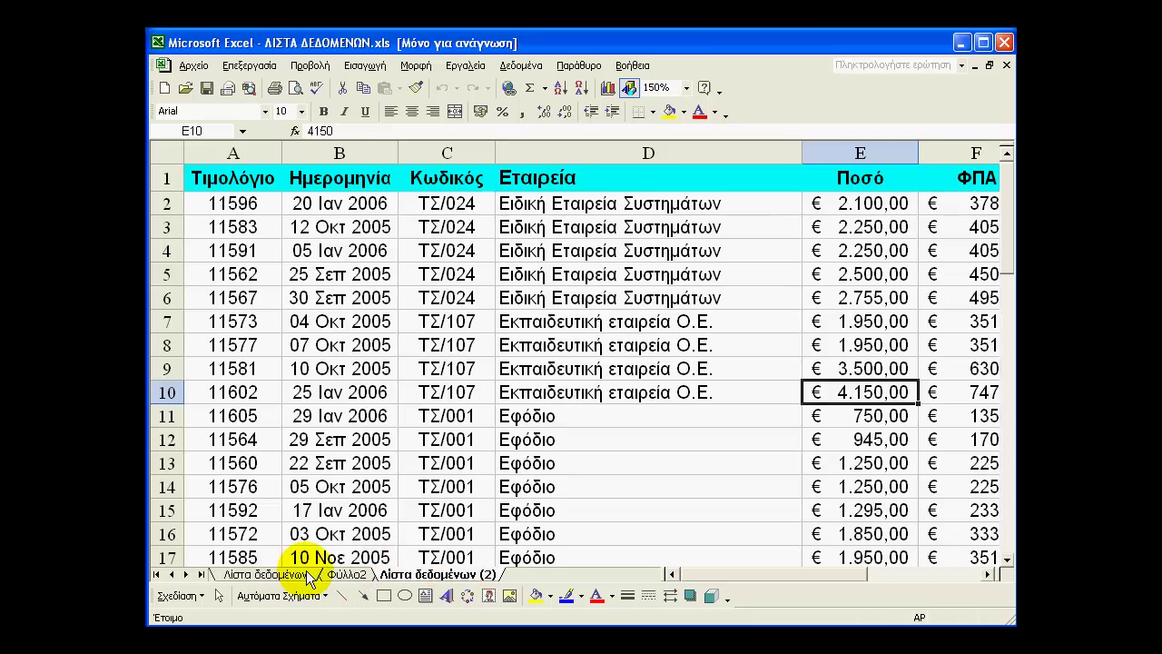
# - Drag the Φύλλο2 tab to the front, before Λίστα δεδομένων
pyautogui.click(346, 575)
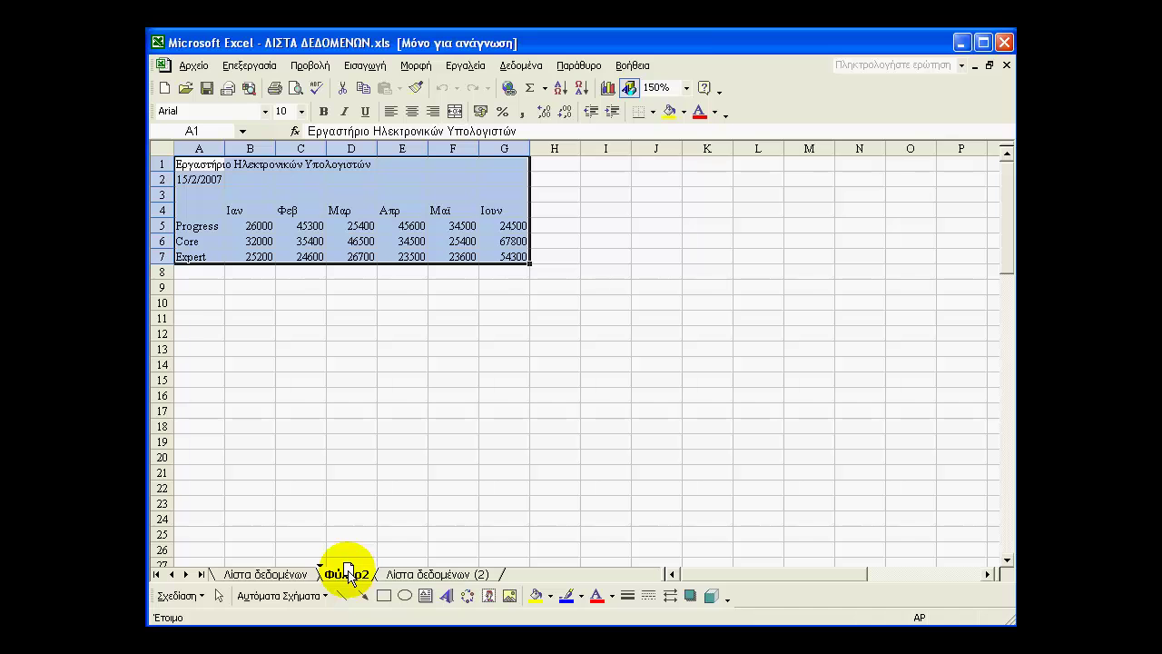
pyautogui.moveTo(345, 574); pyautogui.dragTo(280, 574)
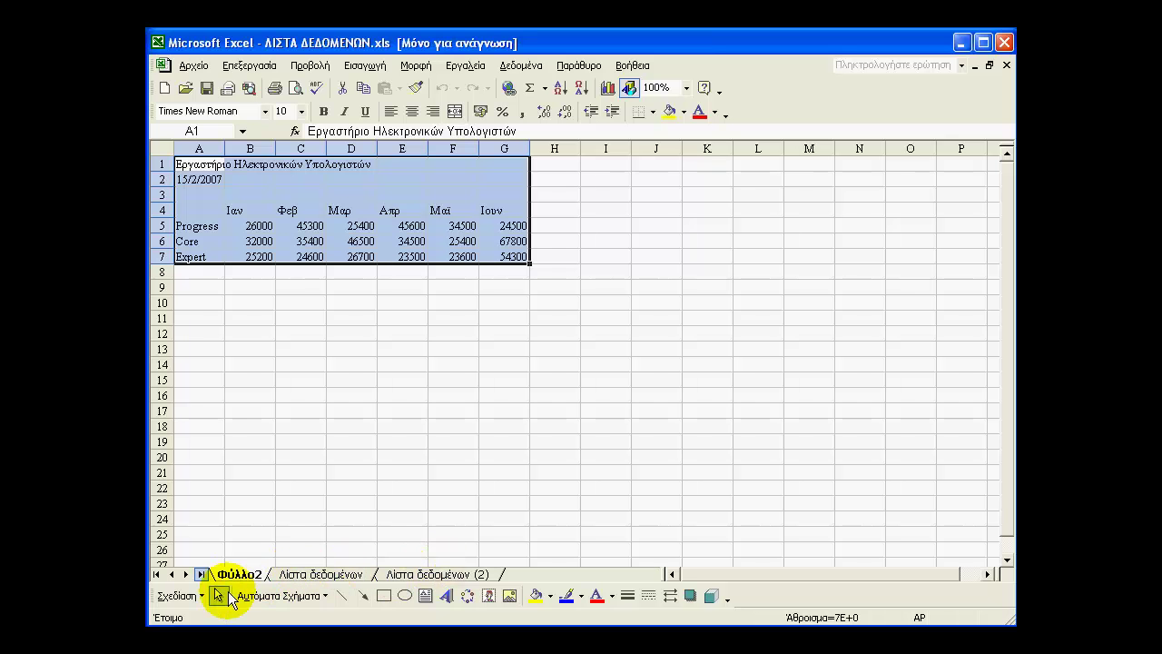
# - Move Φύλλο2 to sit before Λίστα δεδομένων (2) via Move or Copy
pyautogui.rightClick(250, 581)
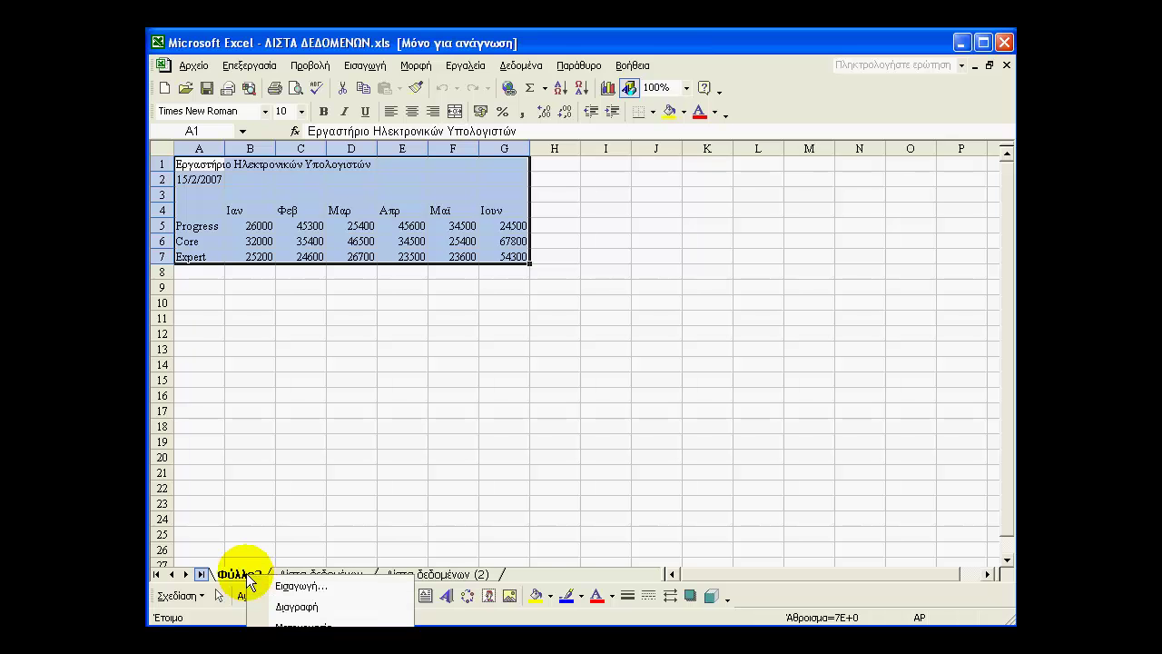
pyautogui.click(309, 647)
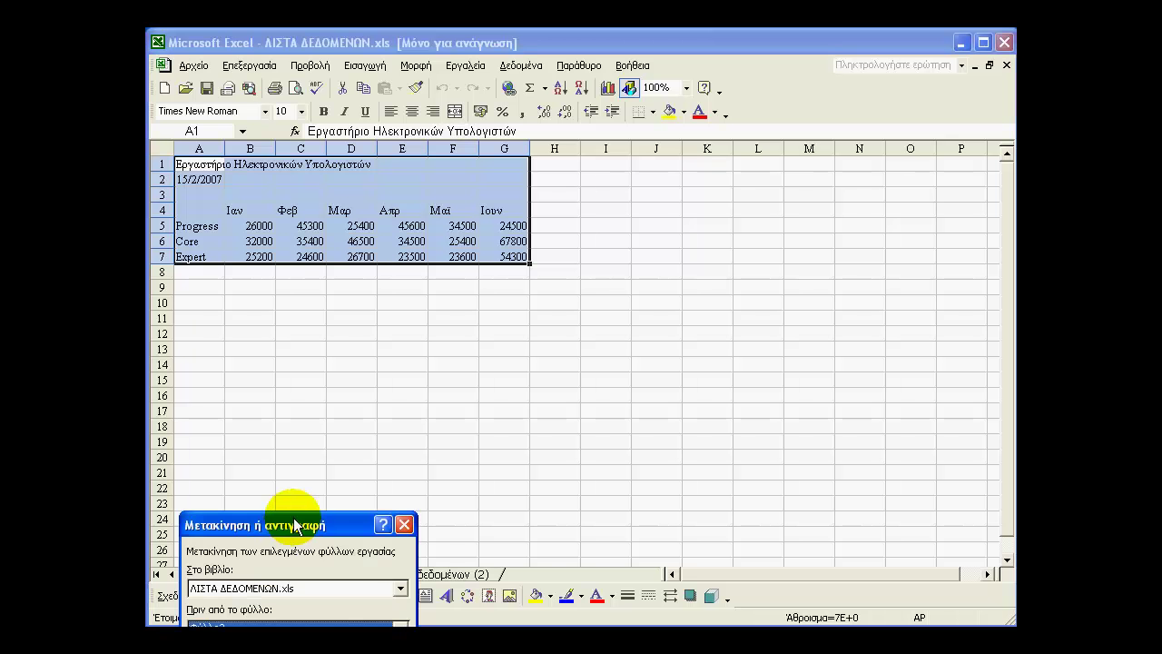
pyautogui.moveTo(293, 523); pyautogui.dragTo(342, 384)
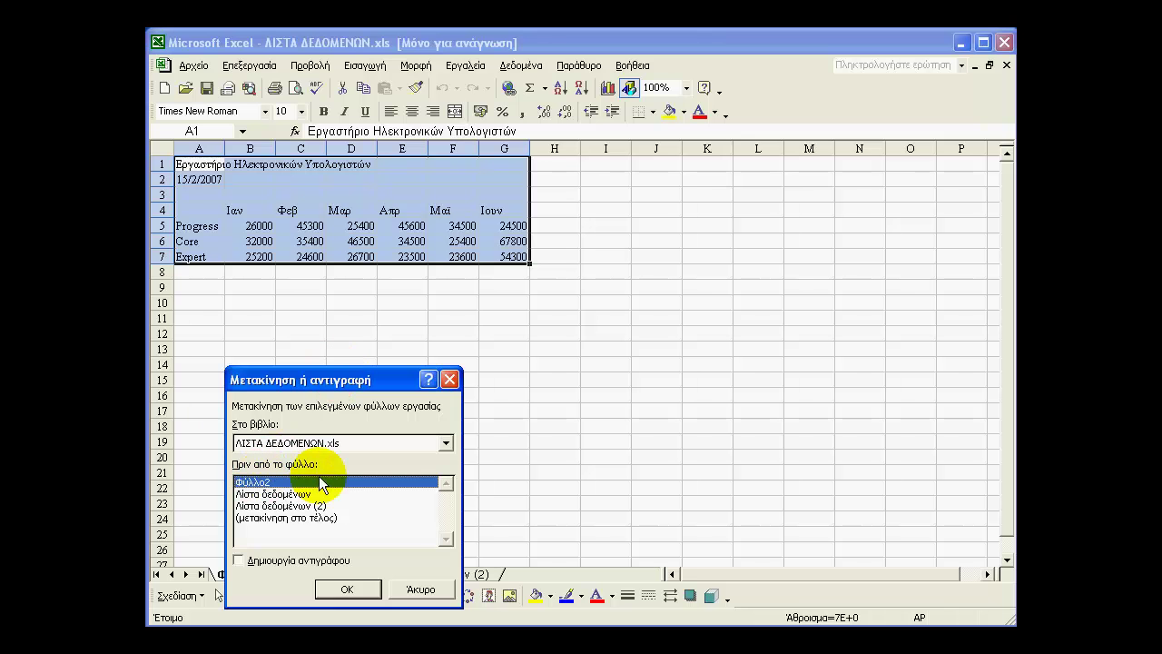
pyautogui.click(305, 505)
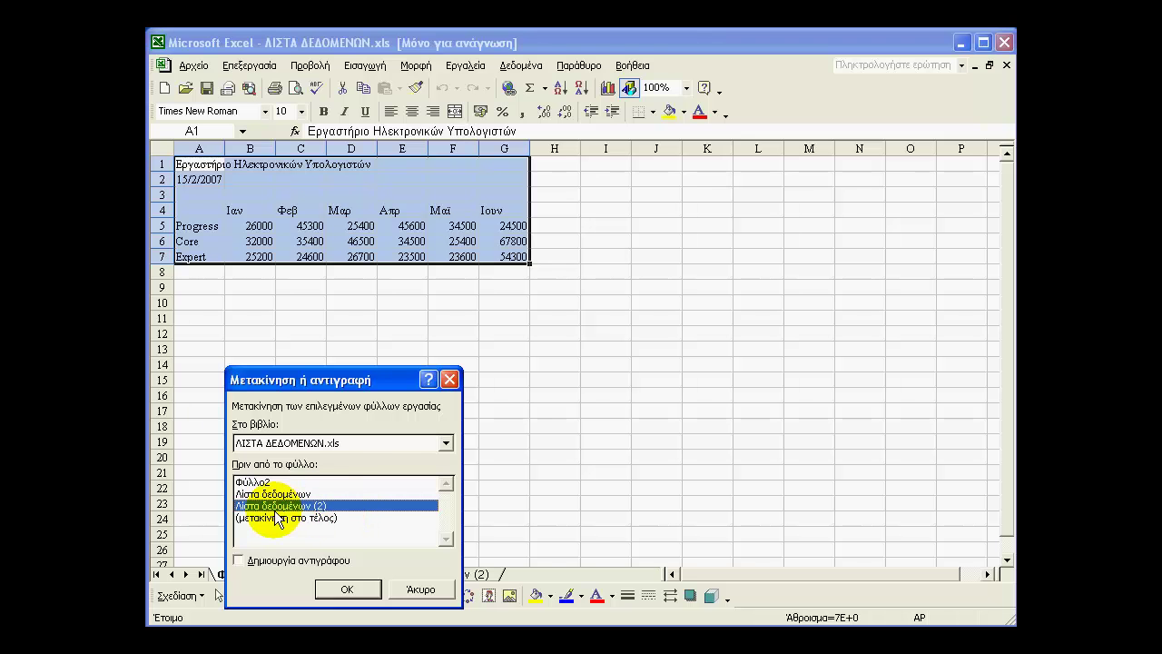
pyautogui.click(347, 589)
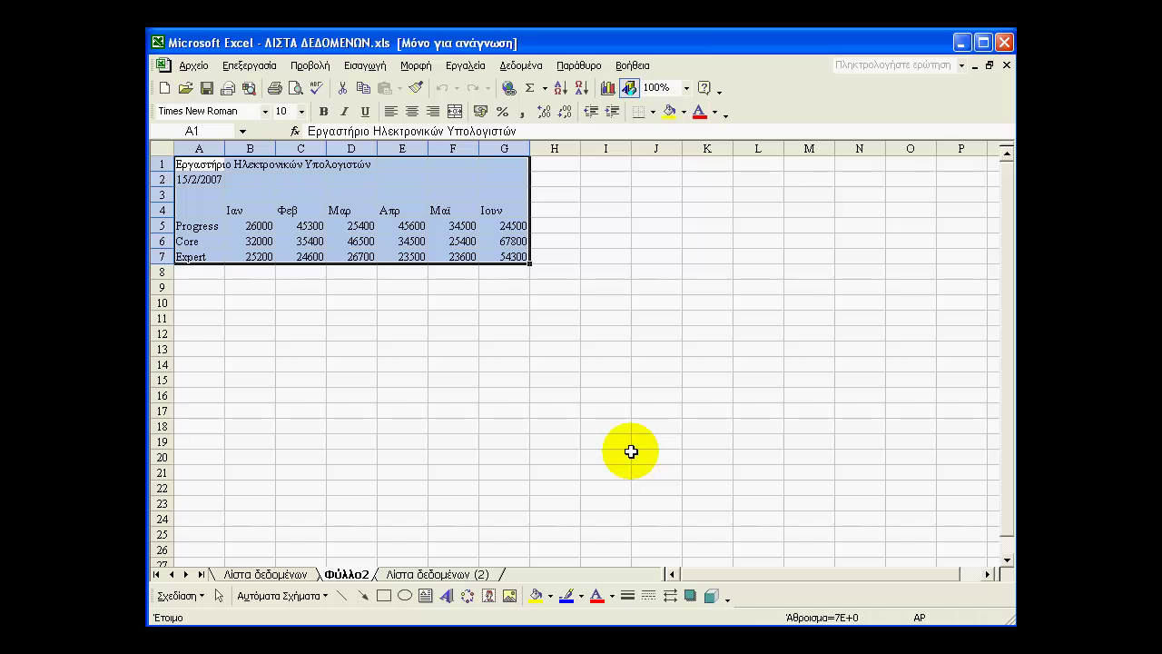